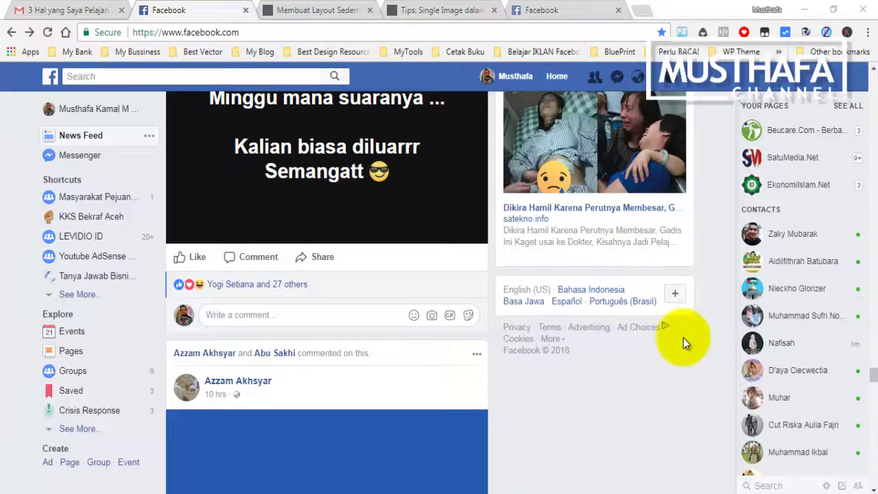
# - Open the Instagram website in a new browser tab
pyautogui.click(640, 13)
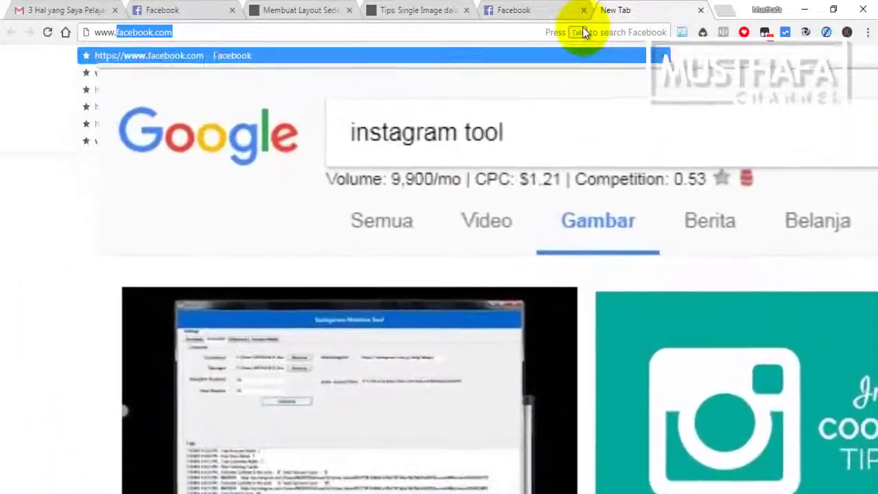
pyautogui.write('instagram')
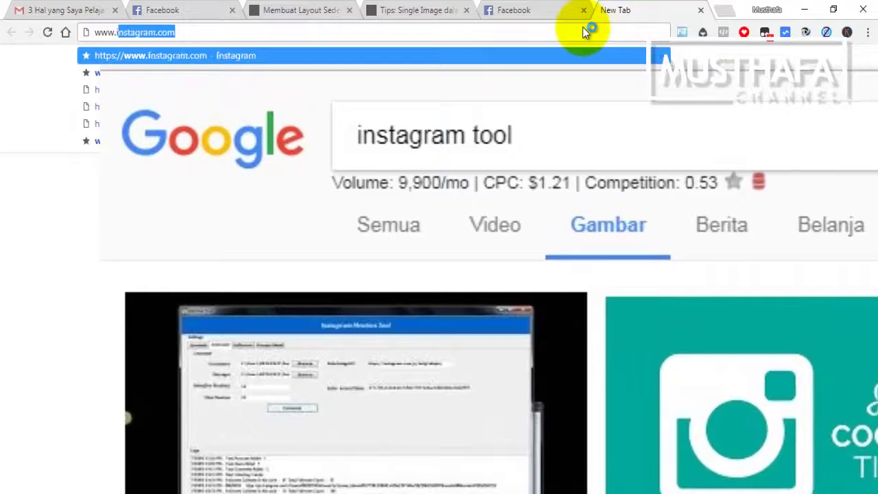
pyautogui.press('Return')
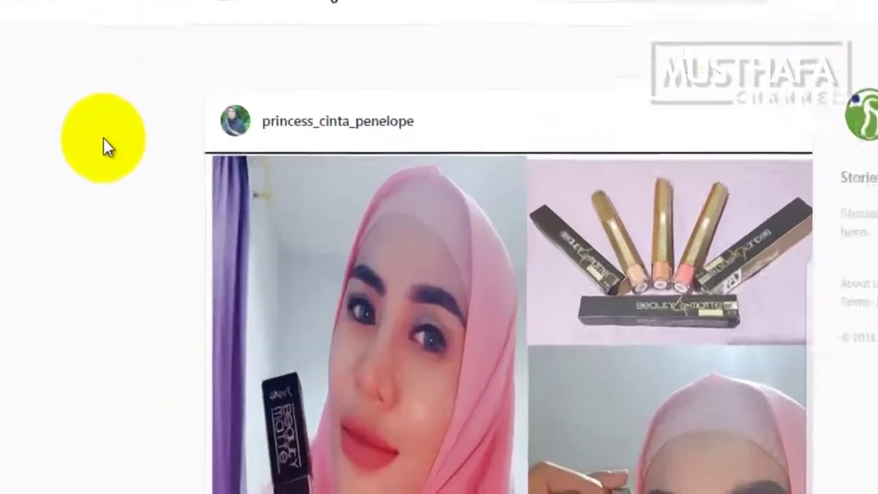
# - Inspect the Instagram page with the developer tools and emulate a Galaxy Note 3 as the mobile device
pyautogui.rightClick(86, 230)
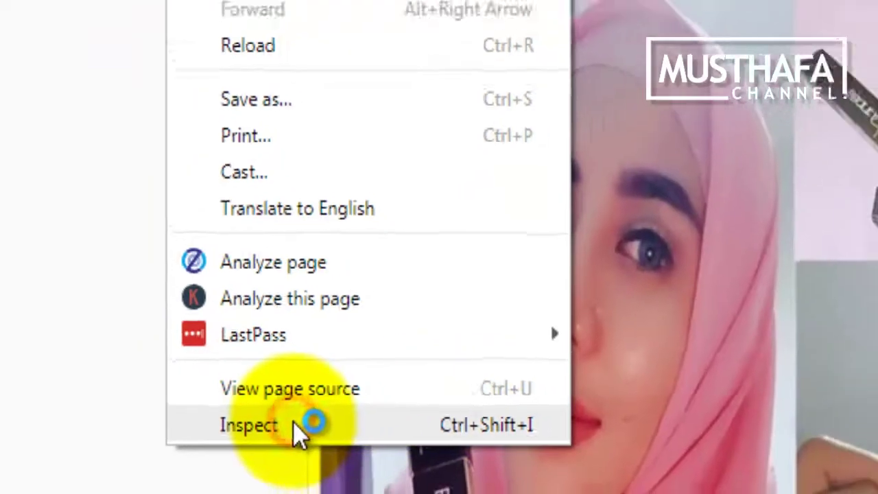
pyautogui.click(319, 427)
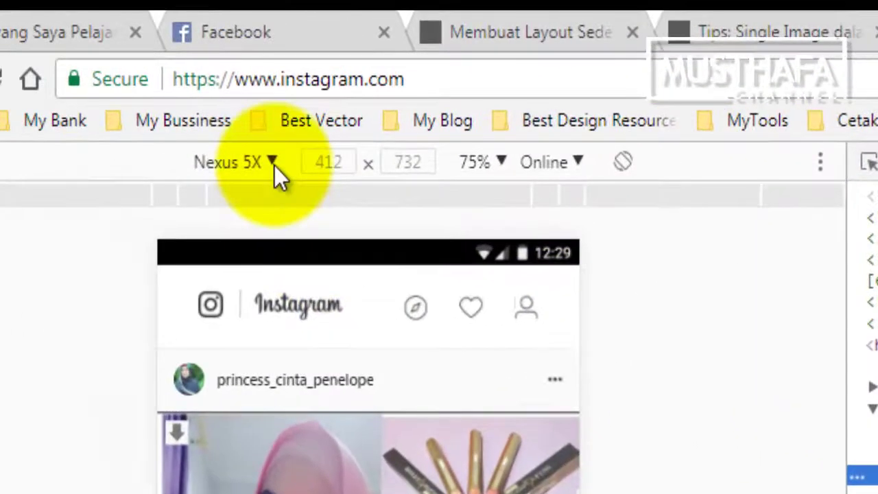
pyautogui.click(273, 157)
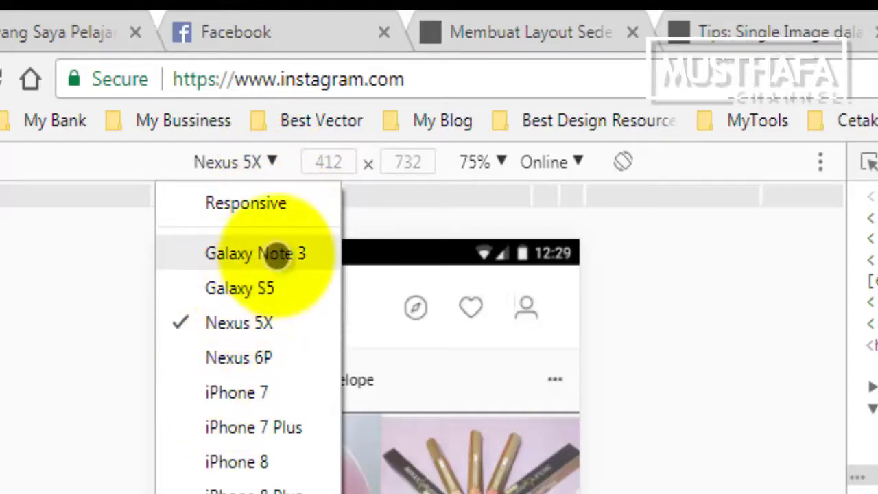
pyautogui.click(278, 255)
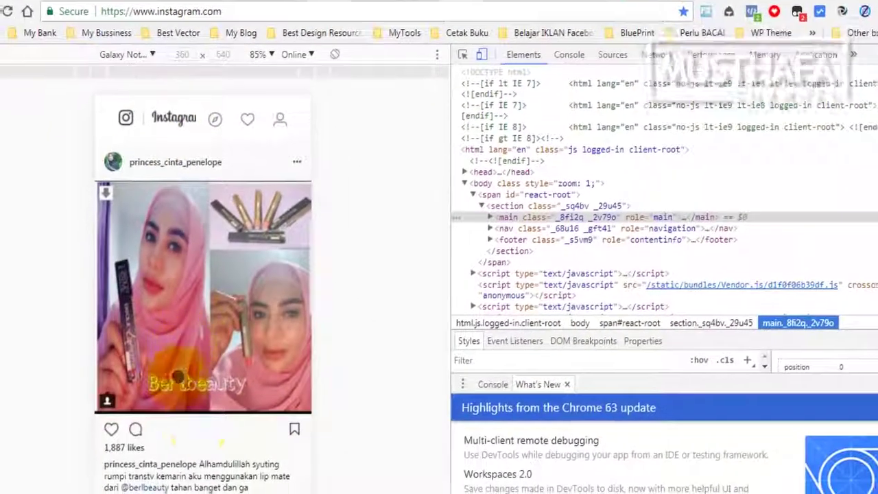
# - Browse the feed in the emulated phone view and reload Instagram to get its full mobile layout
pyautogui.scroll(-6, 186, 466)
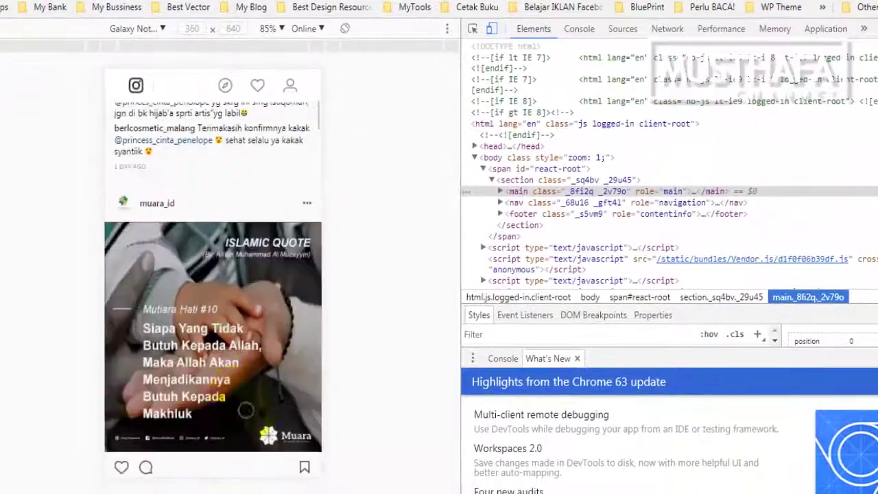
pyautogui.scroll(15, 157, 274)
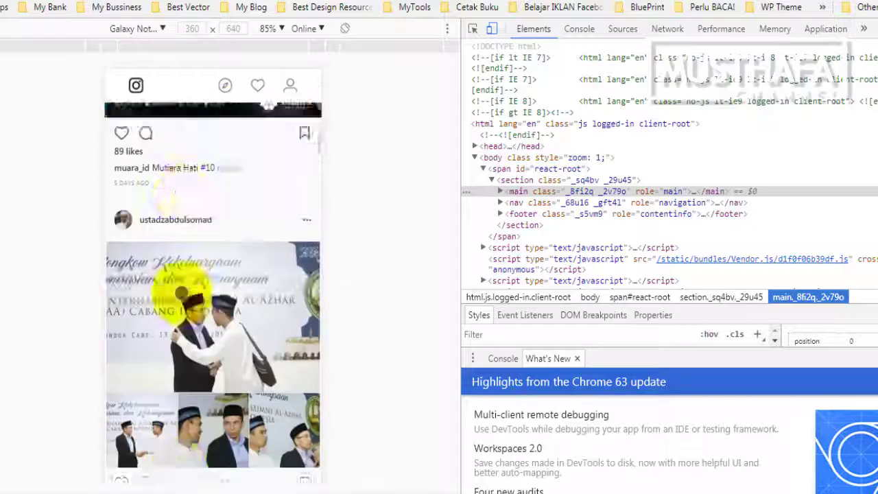
pyautogui.scroll(-10, 175, 328)
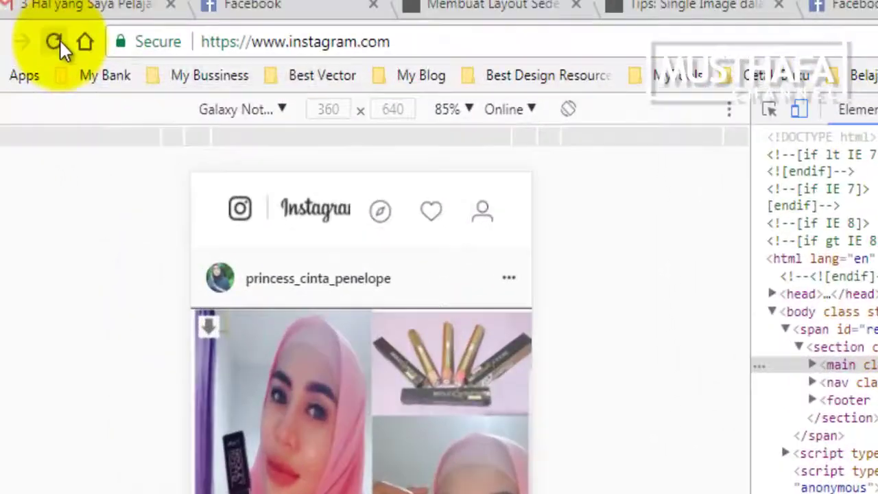
pyautogui.click(59, 40)
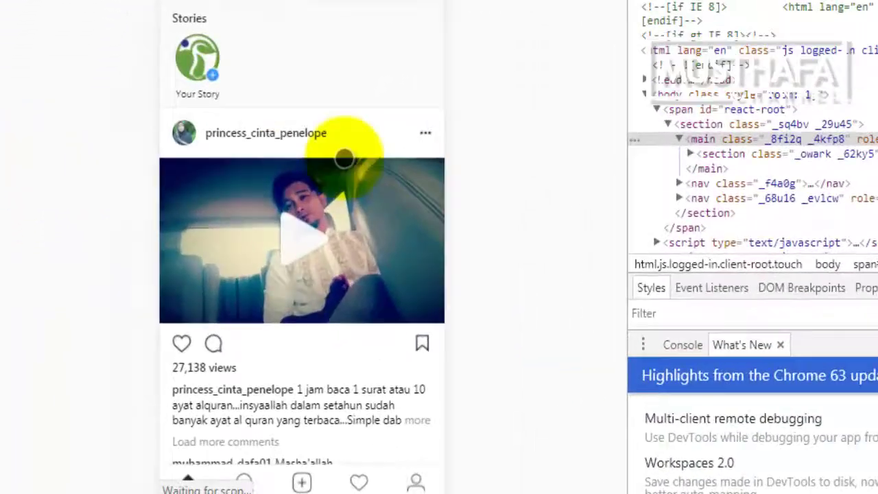
# - Start a new Instagram post with the image Screenshot_127 from the Documents folder
pyautogui.scroll(-3, 188, 333)
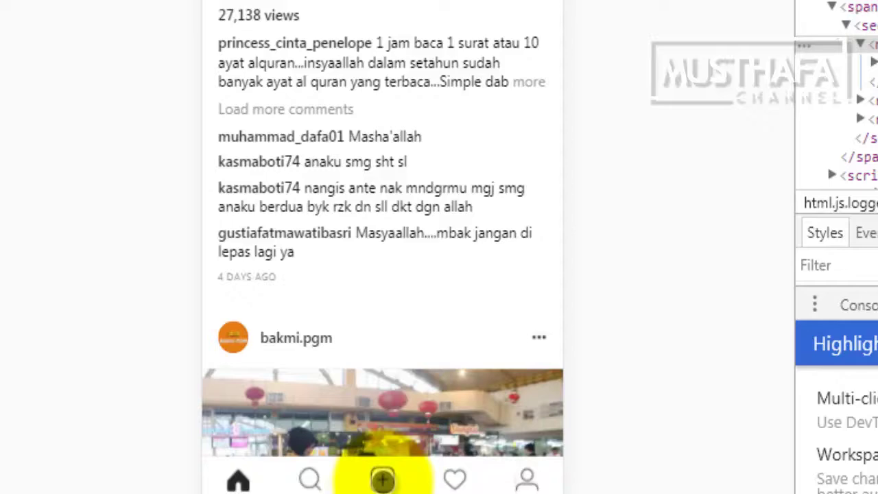
pyautogui.click(383, 481)
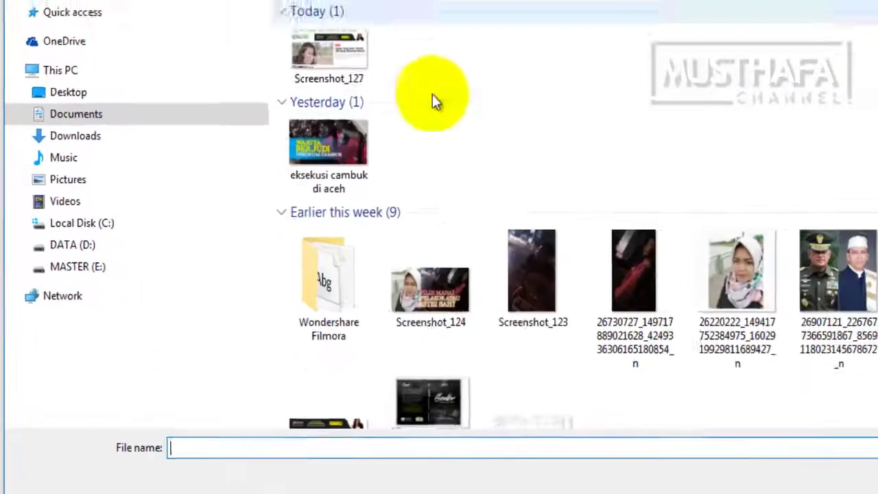
pyautogui.click(296, 87)
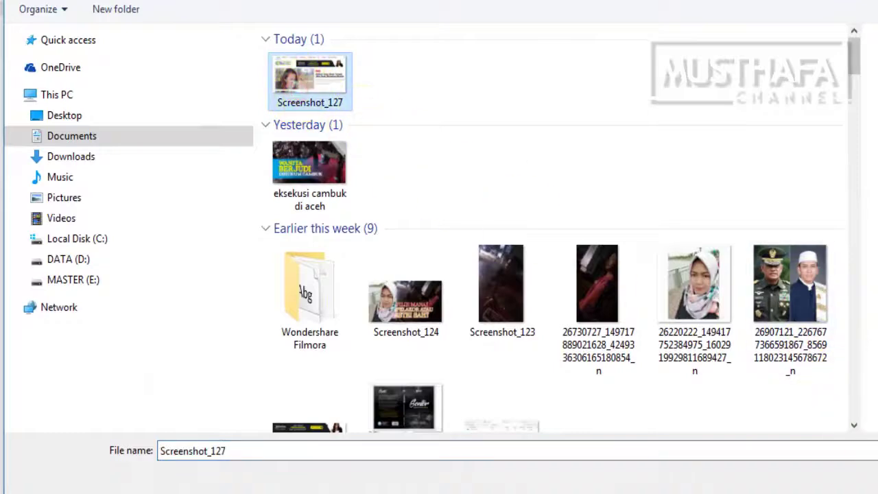
pyautogui.click(873, 481)
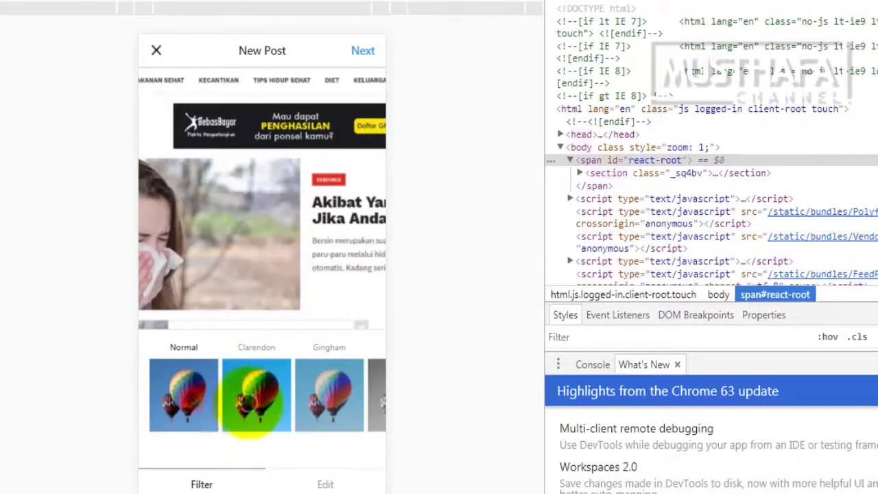
# - Preview the photo filters one after another, from Clarendon, Gingham and Moon through to Ludwig
pyautogui.click(258, 400)
pyautogui.click(316, 401)
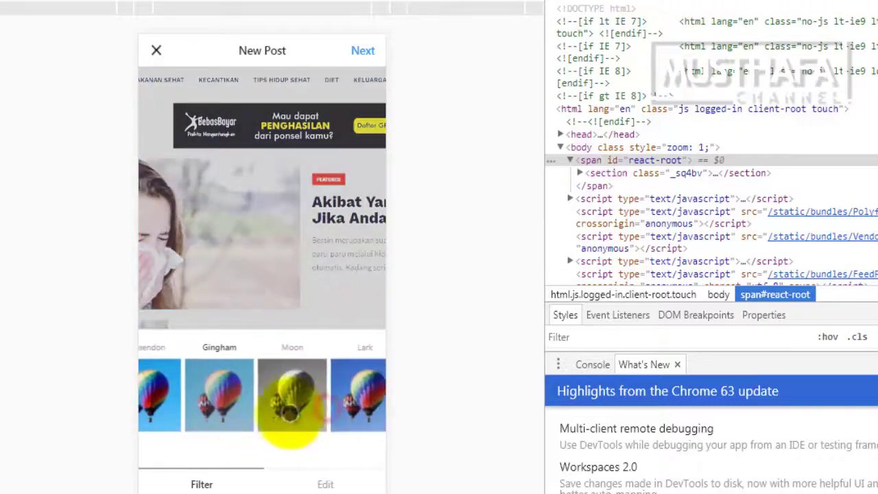
pyautogui.click(295, 412)
pyautogui.click(348, 400)
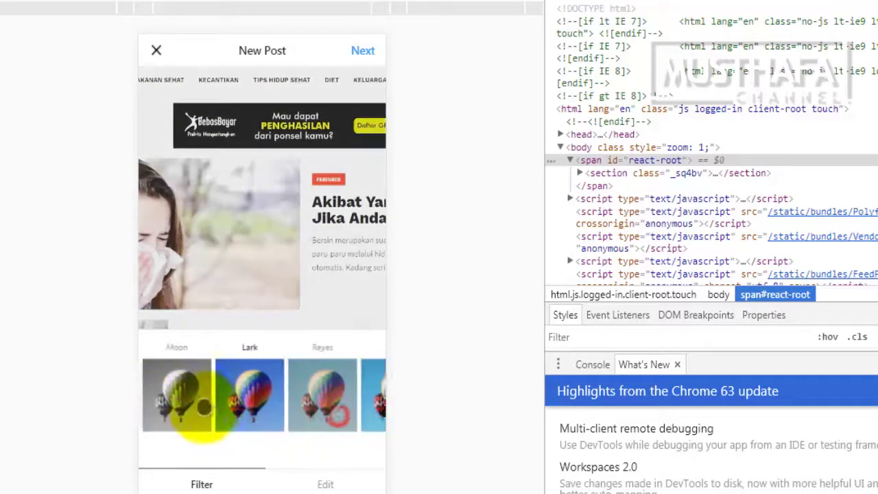
pyautogui.click(293, 412)
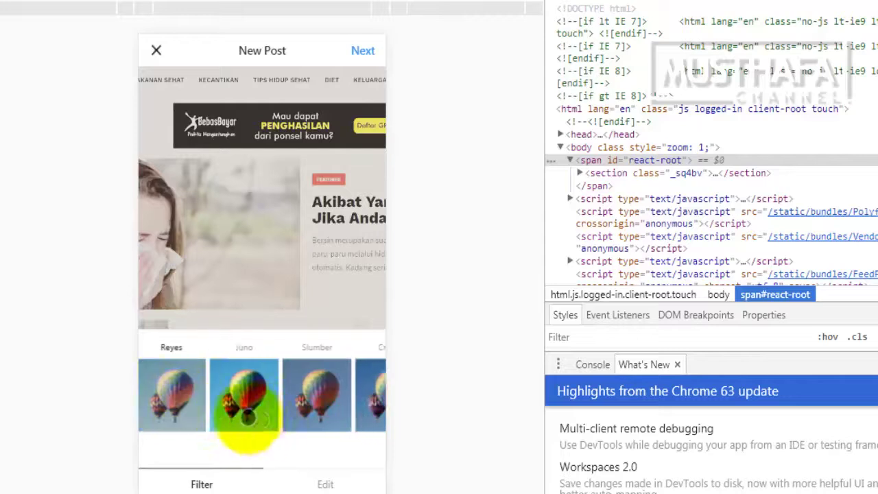
pyautogui.click(250, 415)
pyautogui.click(322, 412)
pyautogui.click(364, 402)
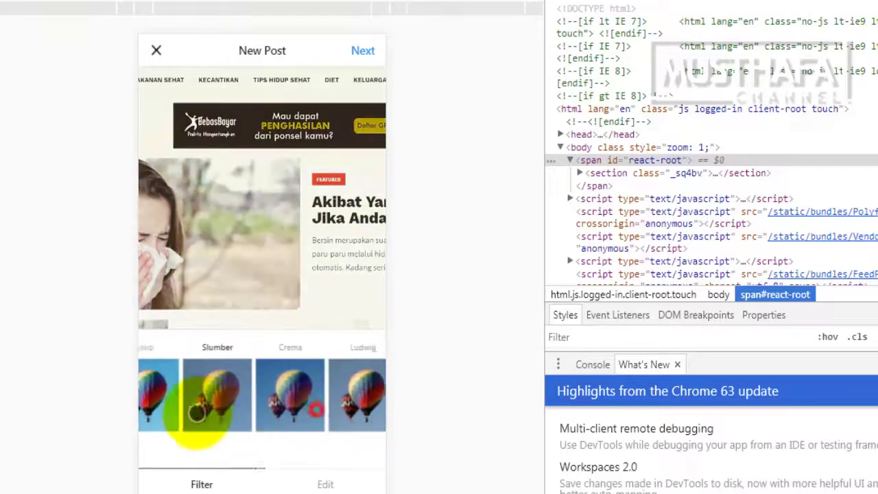
pyautogui.click(318, 404)
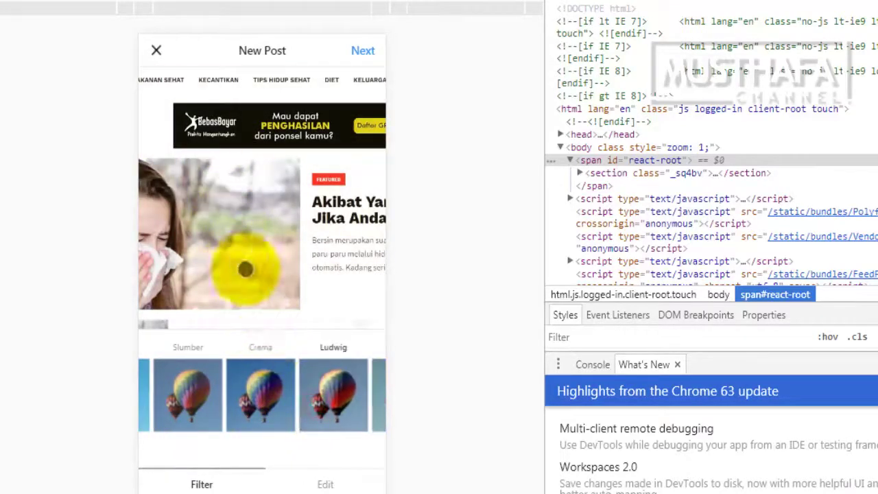
# - Apply the Slumber filter to the photo and continue to the caption stage
pyautogui.click(171, 415)
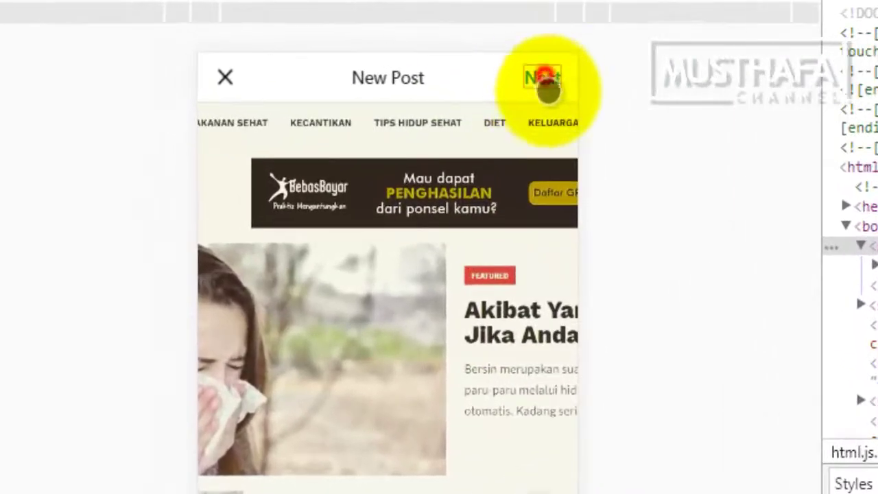
pyautogui.click(542, 93)
# - Write the caption "kunungi kembali" followed by the hashtags #beucare #gambar #upload on a separate line
pyautogui.click(341, 133)
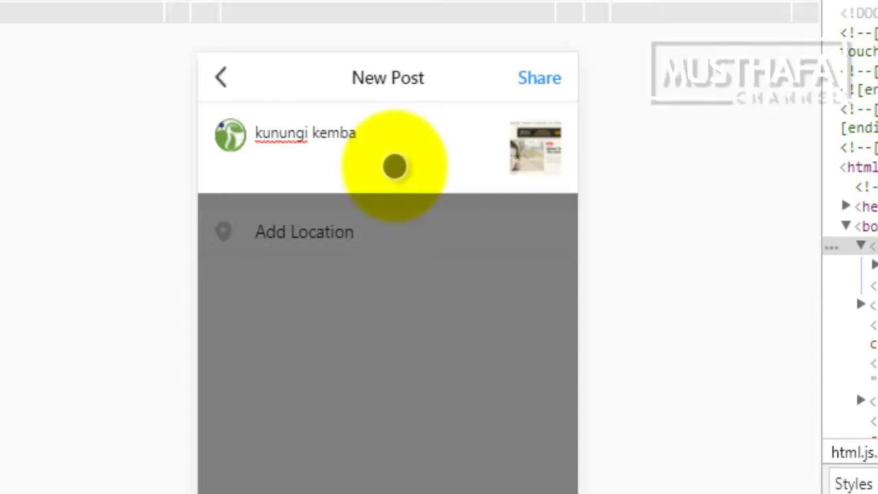
pyautogui.press('Return')
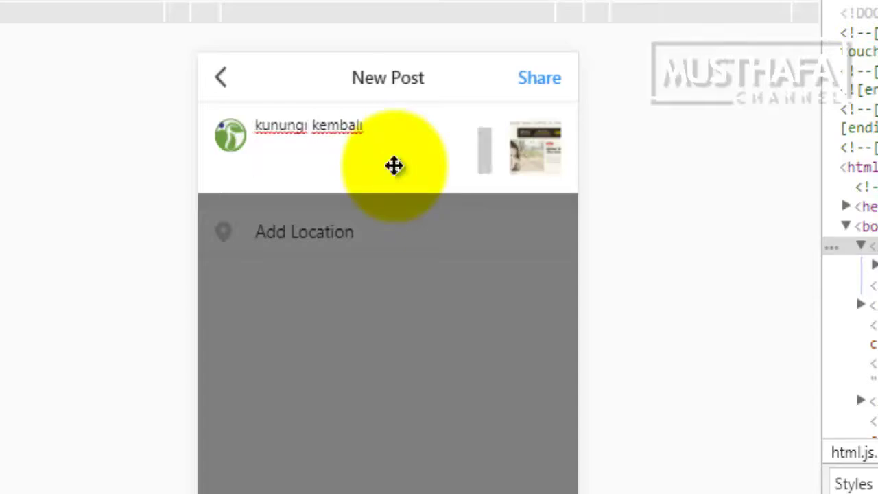
pyautogui.write('#be')
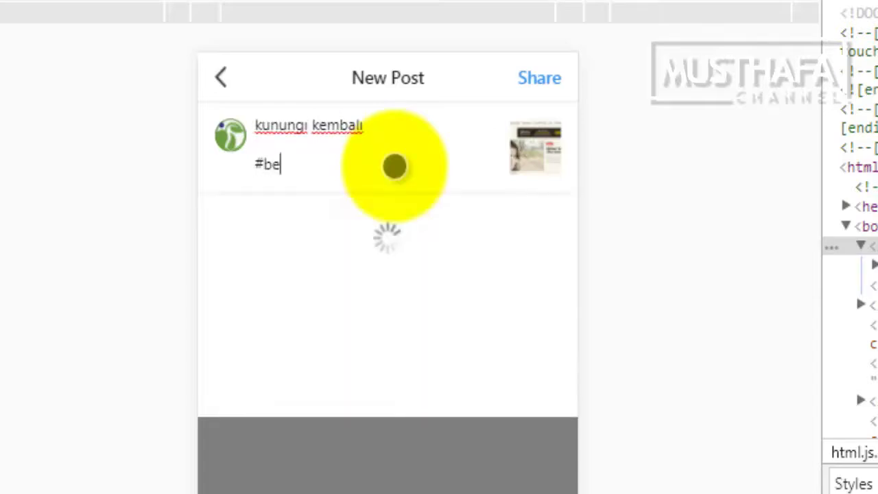
pyautogui.write('ucar')
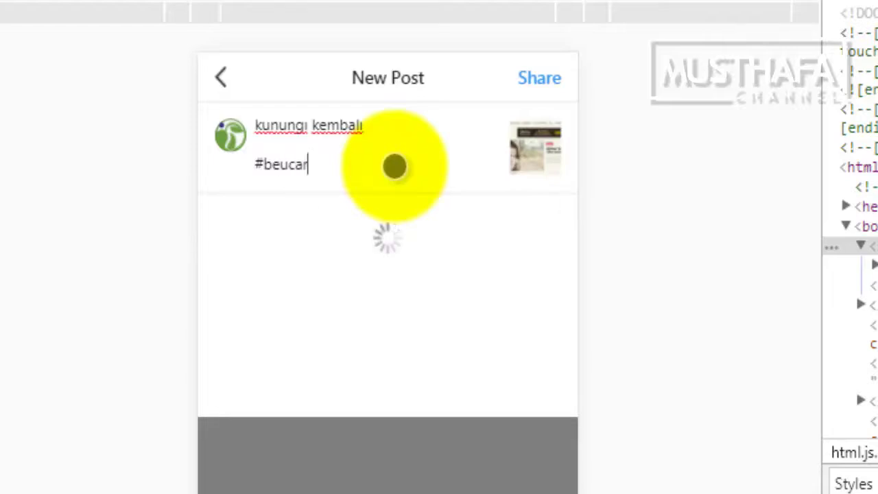
pyautogui.write('e ')
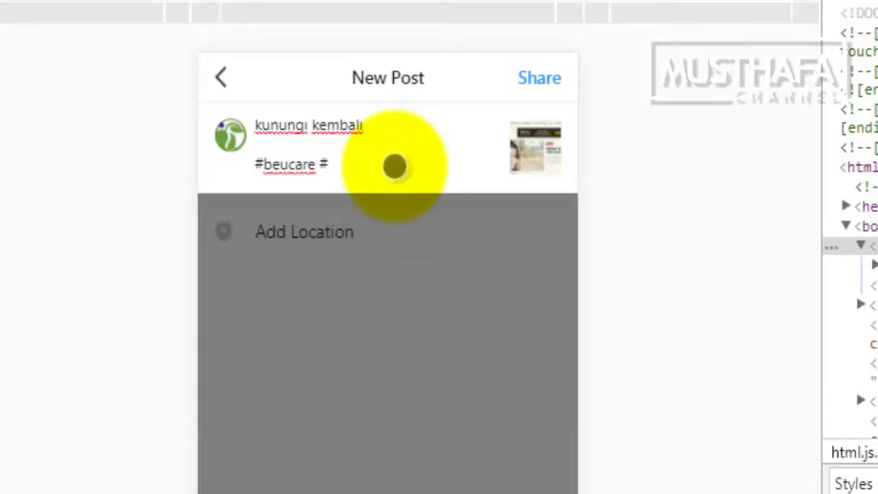
pyautogui.write('#gambar ')
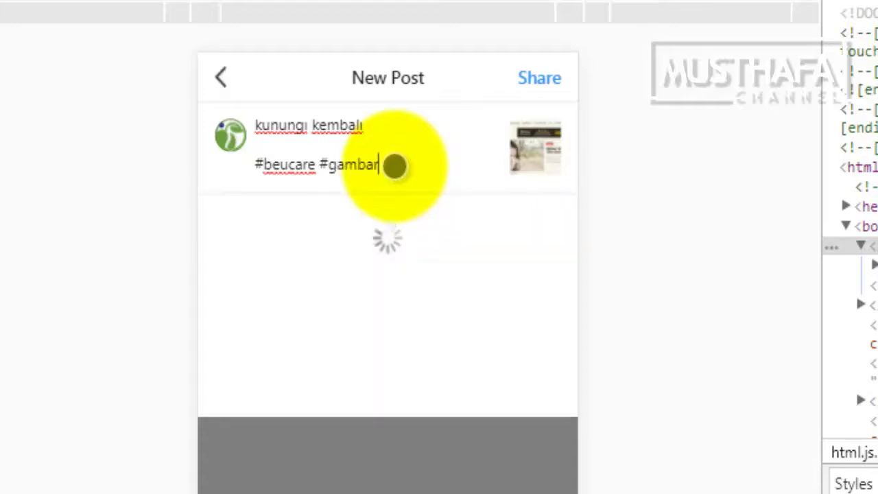
pyautogui.write('#u')
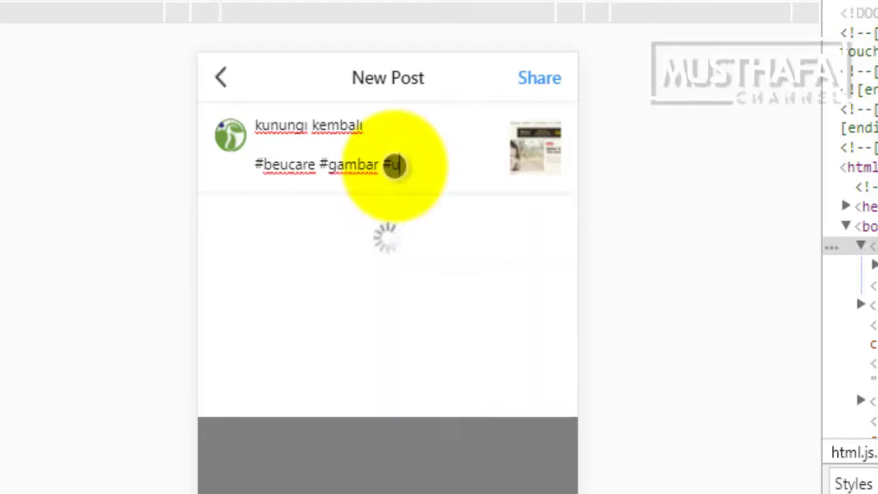
pyautogui.write('pload ')
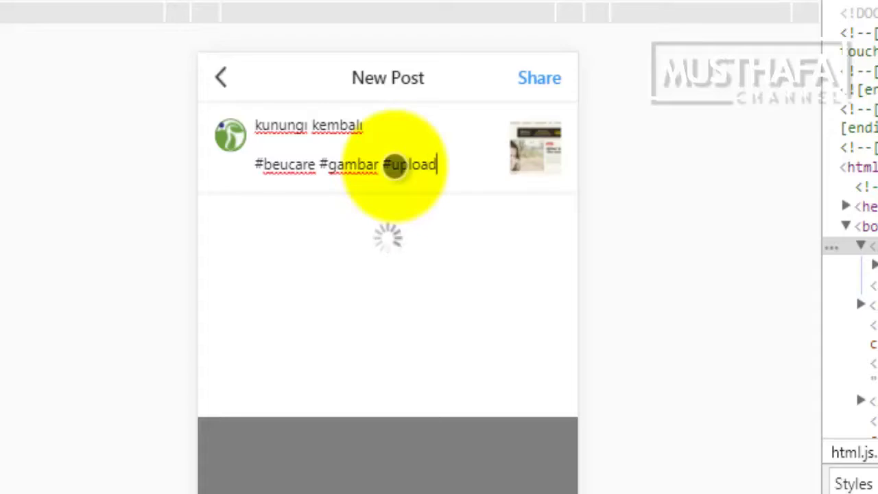
# - Add the hashtag #lastdayof2018 at the end of the caption and share the post
pyautogui.write('#')
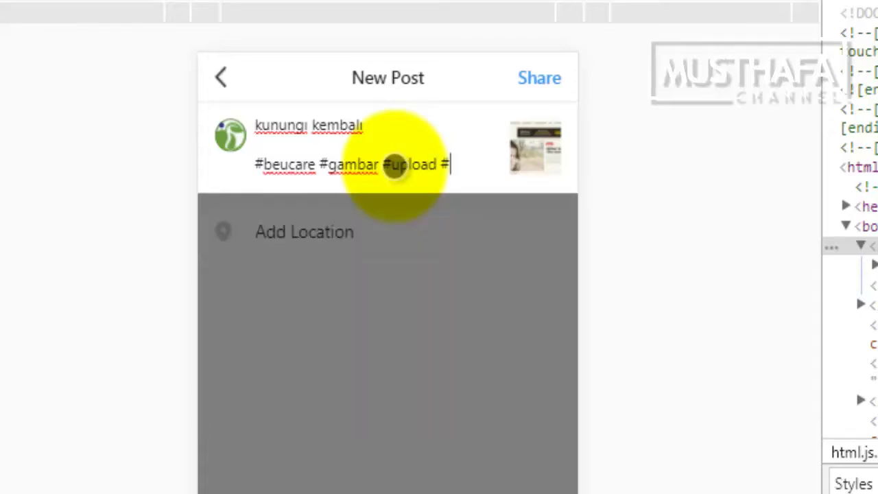
pyautogui.write('lastda')
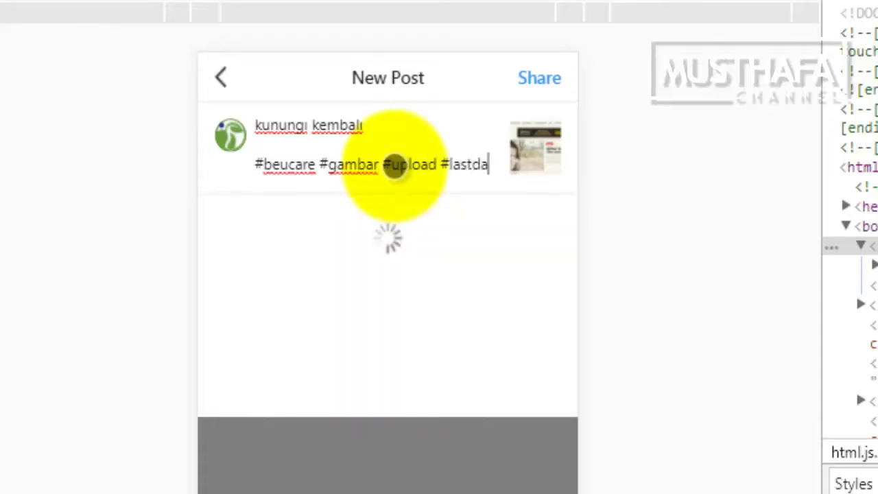
pyautogui.write('y')
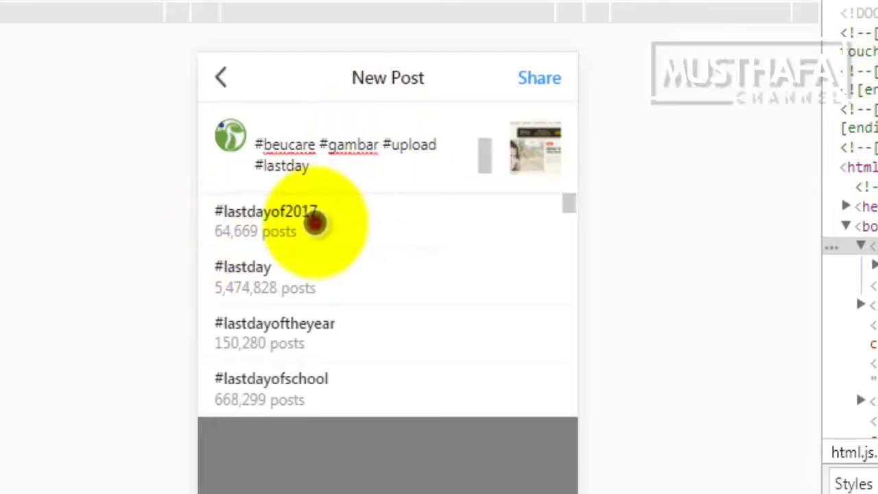
pyautogui.click(314, 222)
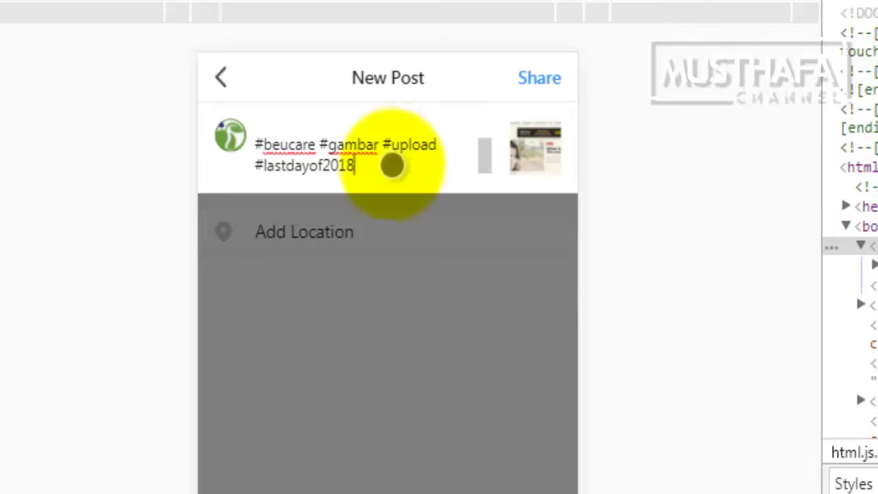
pyautogui.click(408, 143)
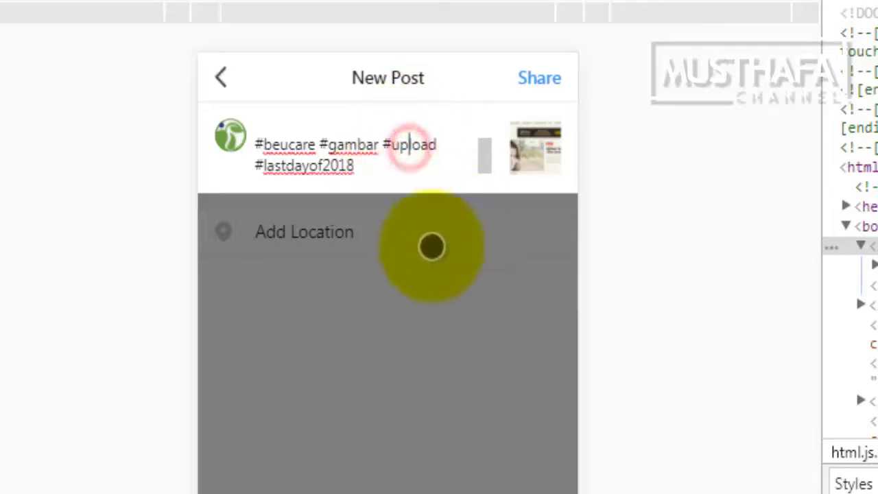
pyautogui.click(540, 78)
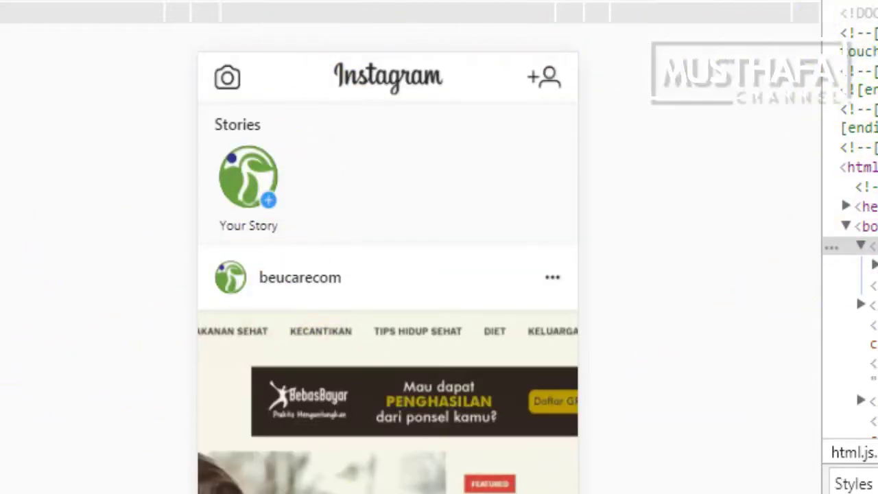
# - Open the beucarecom profile from the new post's header and highlight the account part of the page address
pyautogui.click(290, 280)
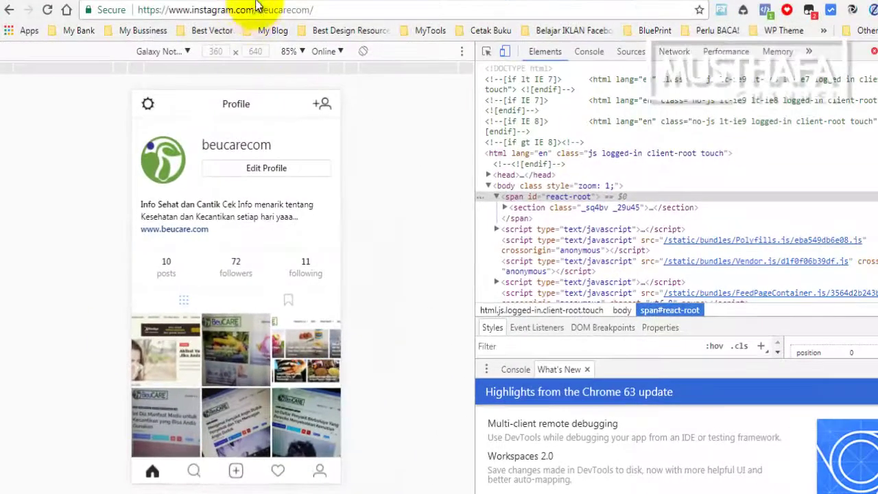
pyautogui.moveTo(254, 8); pyautogui.dragTo(334, 10)
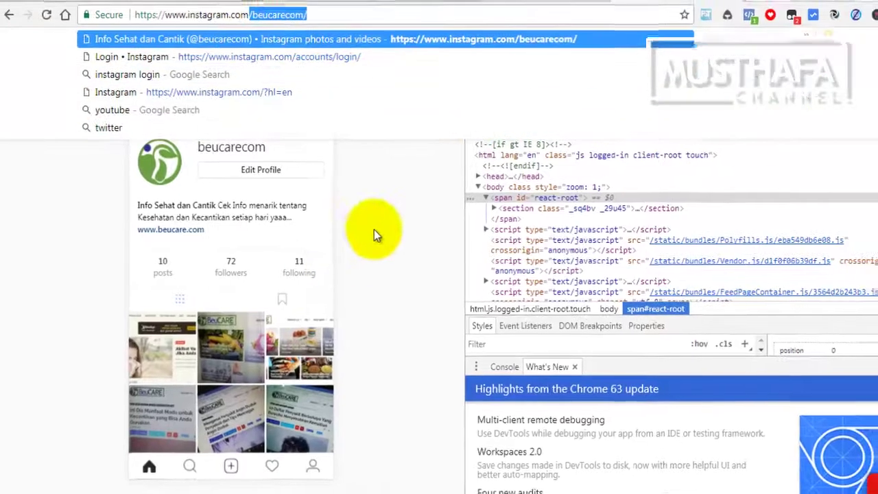
pyautogui.click(376, 230)
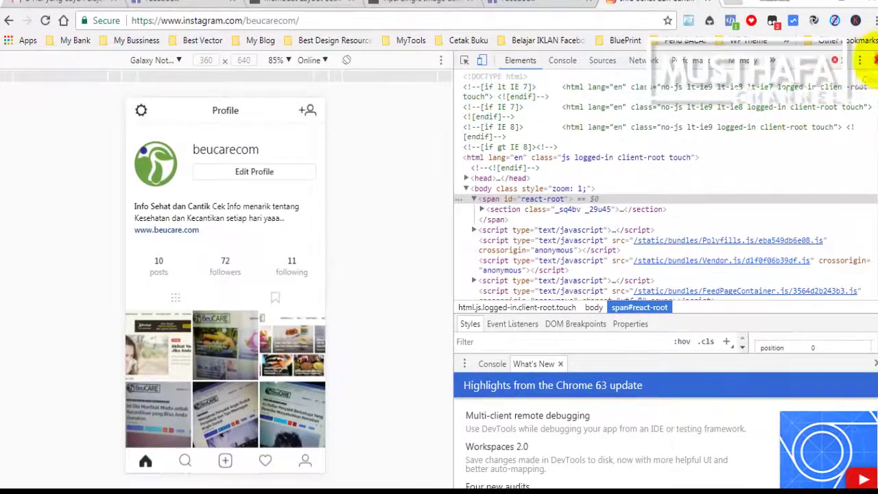
# - Close the developer tools and look over the posts on the beucarecom profile at full page width
pyautogui.click(870, 60)
pyautogui.click(37, 282)
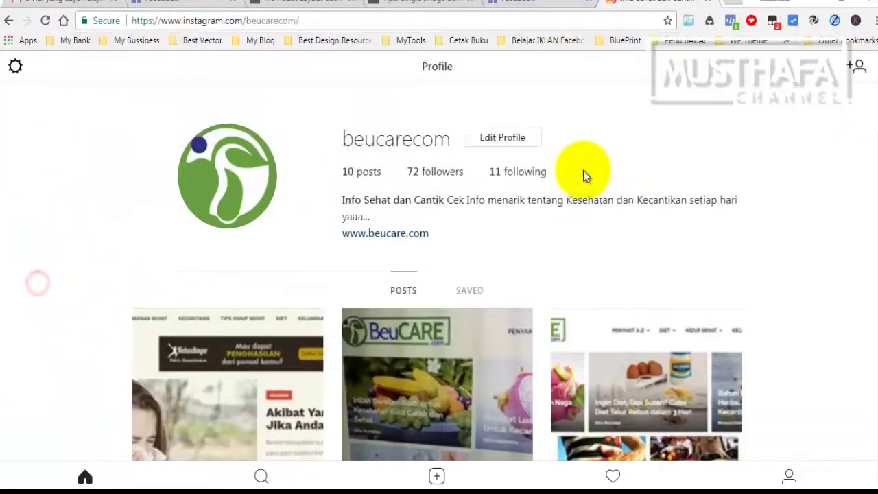
pyautogui.scroll(-2, 311, 316)
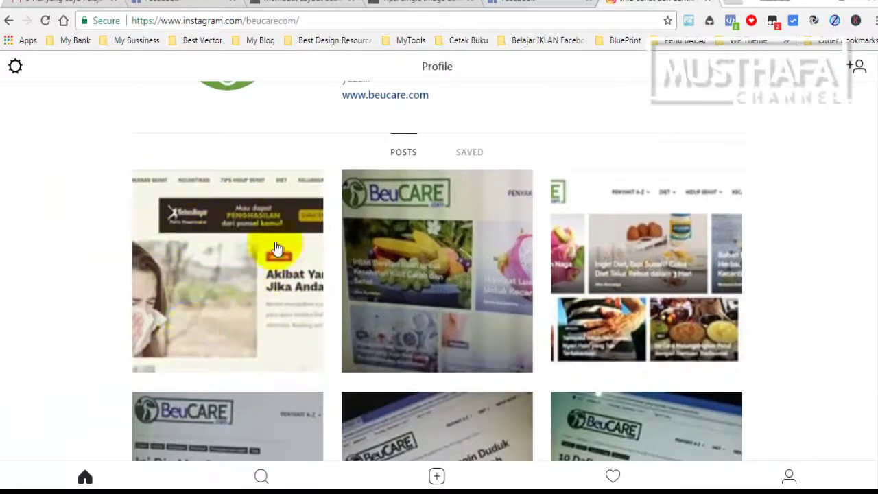
pyautogui.scroll(2, 105, 254)
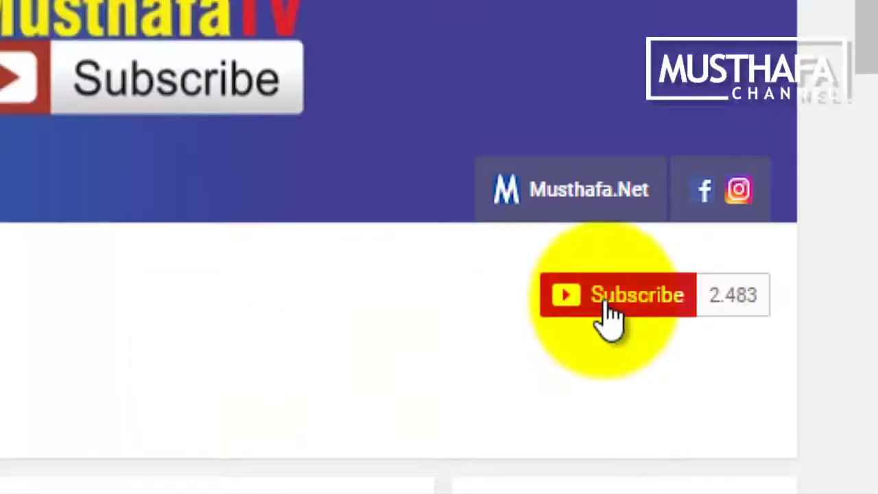
# - On YouTube, subscribe to Musthafa Channel and save its notification setting with all notifications enabled
pyautogui.click(607, 307)
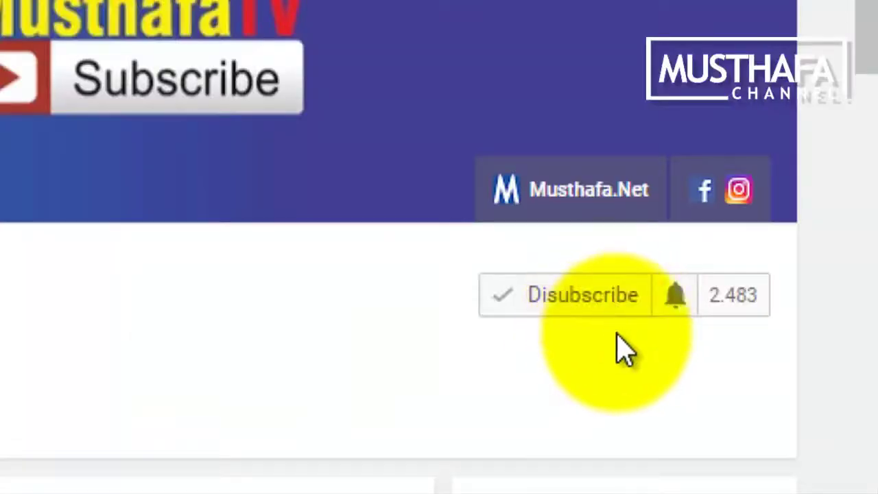
pyautogui.click(678, 302)
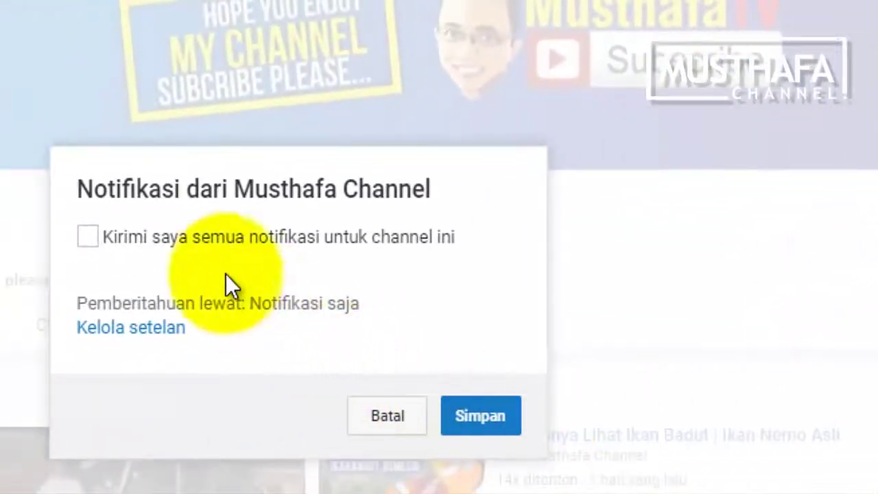
pyautogui.click(223, 242)
pyautogui.click(491, 417)
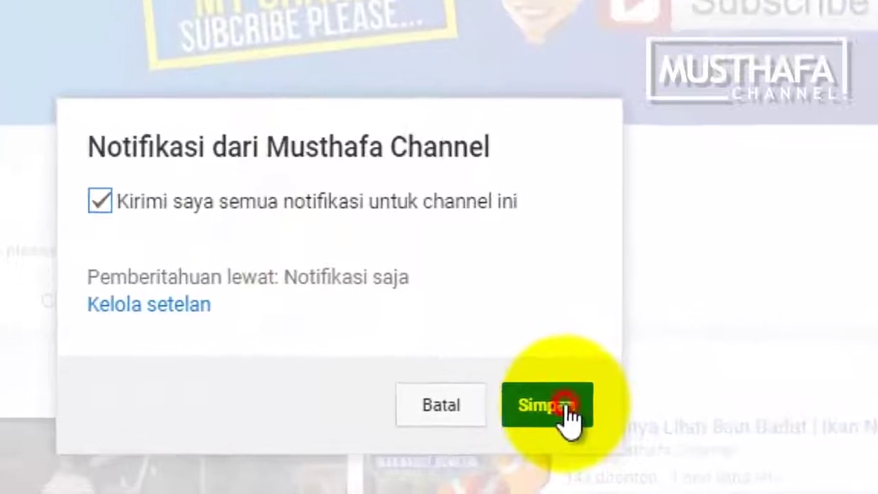